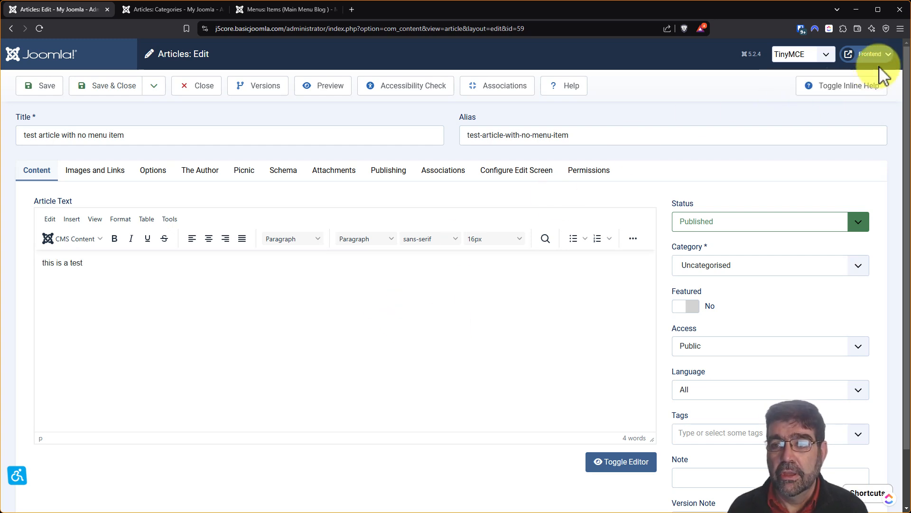
Step: View the test article's page on the site frontend to check its URL, and close that page
click(871, 54)
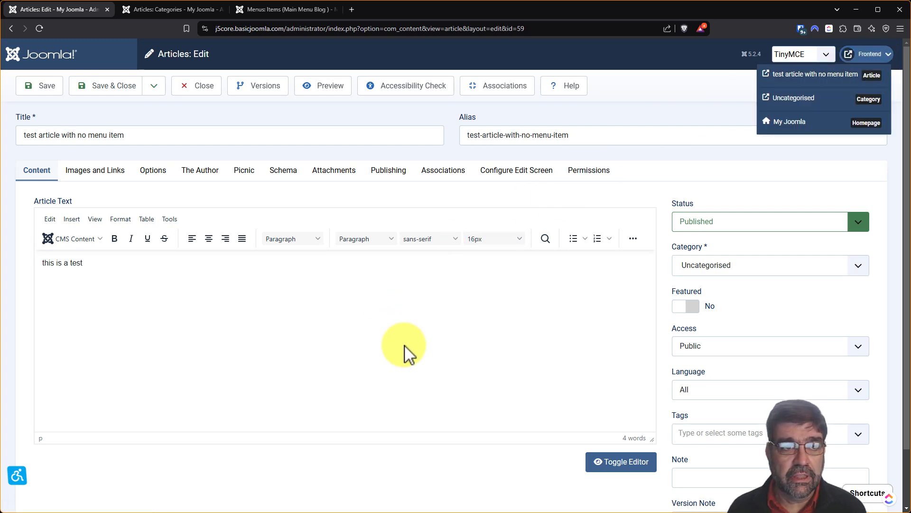
click(863, 75)
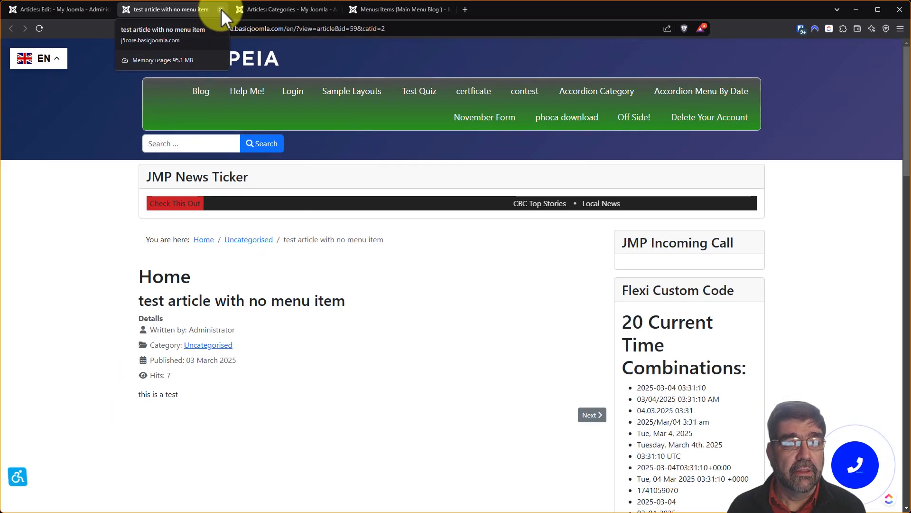
click(220, 9)
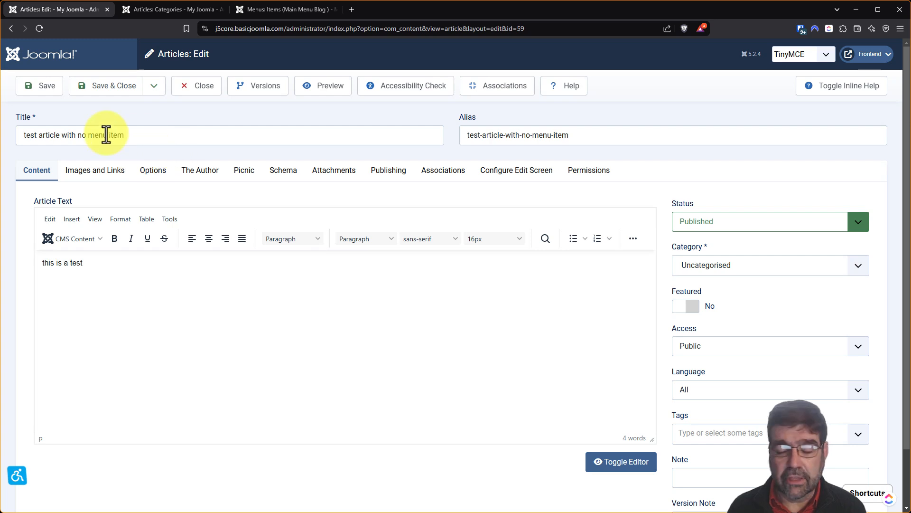
Step: Assign the test article to the "No Menu Item" category and save it
click(790, 277)
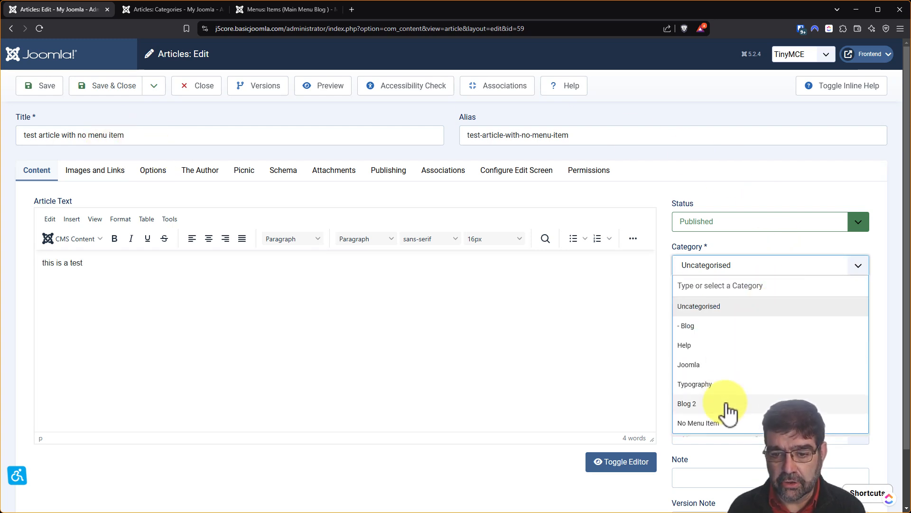
click(712, 422)
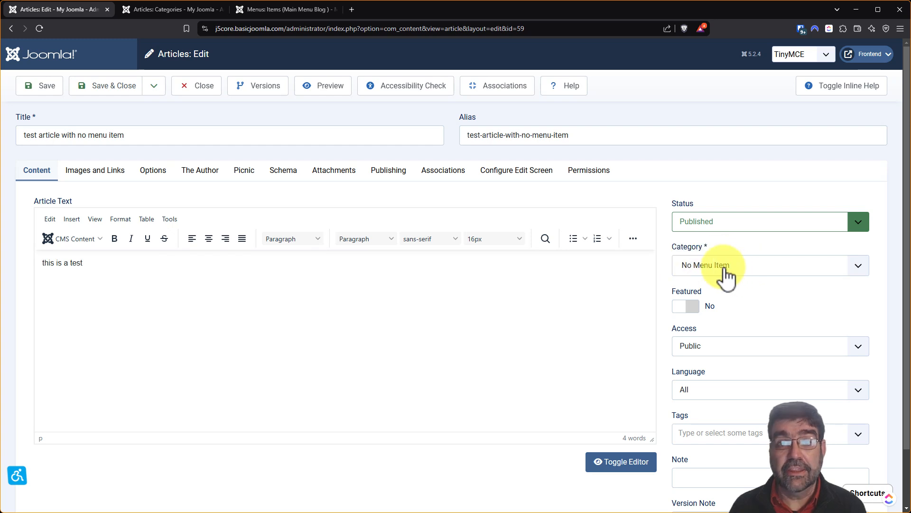
click(47, 87)
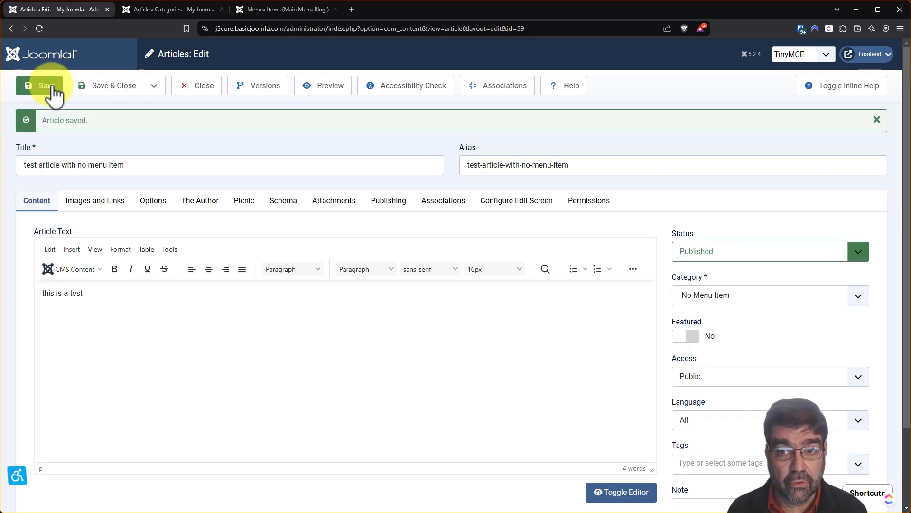
Step: View the recategorised article on the frontend to check its URL again, and close that page
click(868, 54)
click(845, 76)
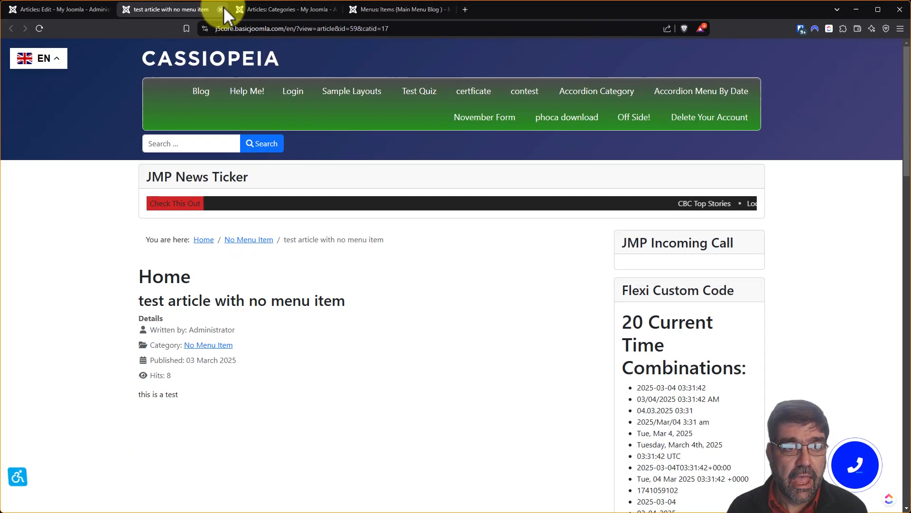
click(209, 18)
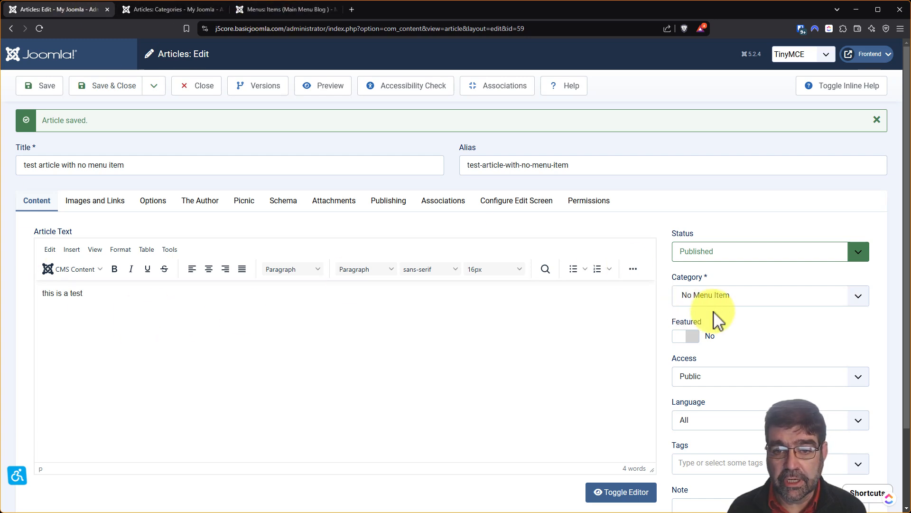
Step: Start a new item in the Main Menu Blog menu and title it "Yes Menu Item"
click(274, 10)
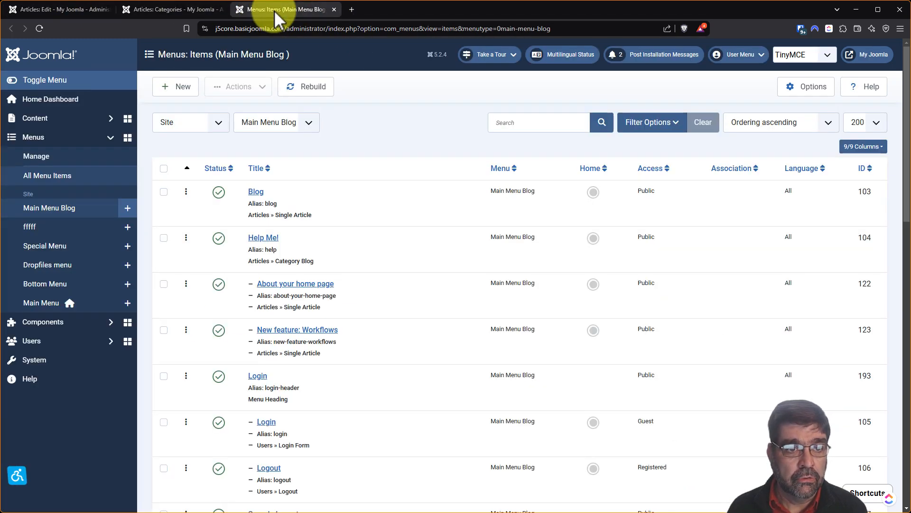
click(174, 93)
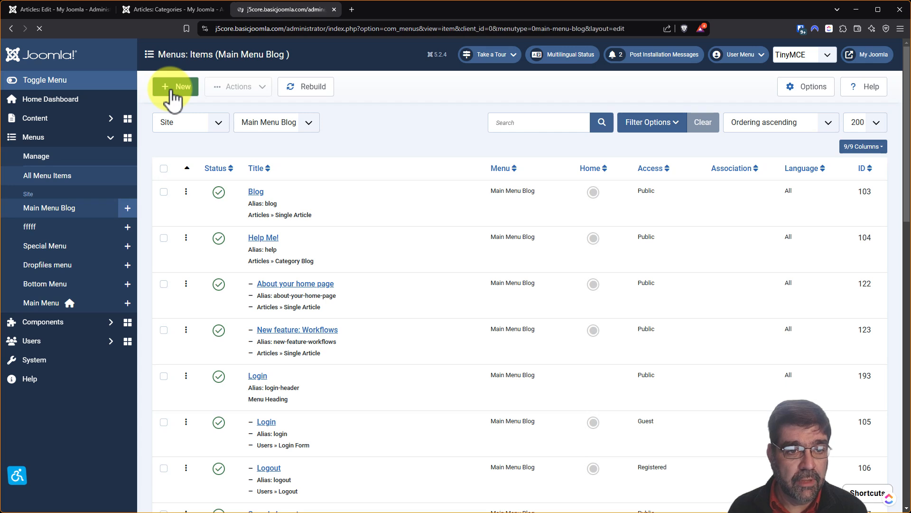
click(98, 126)
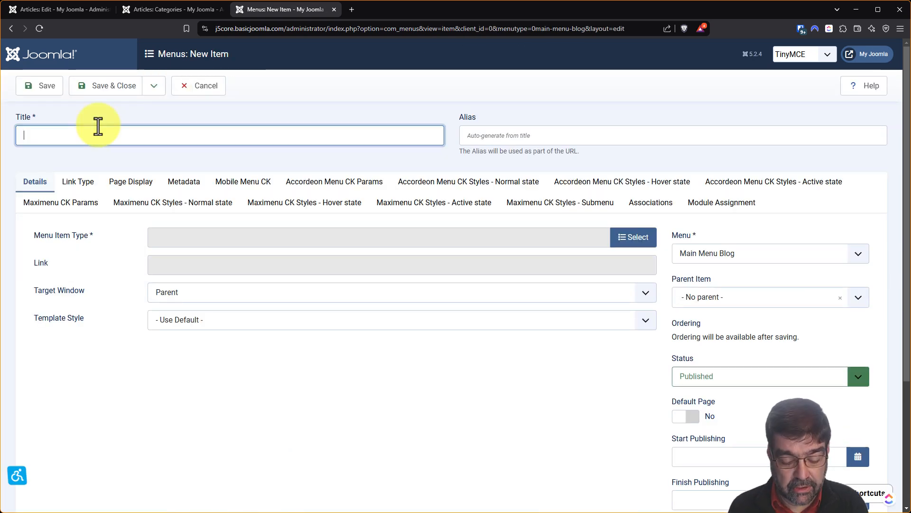
text(yes )
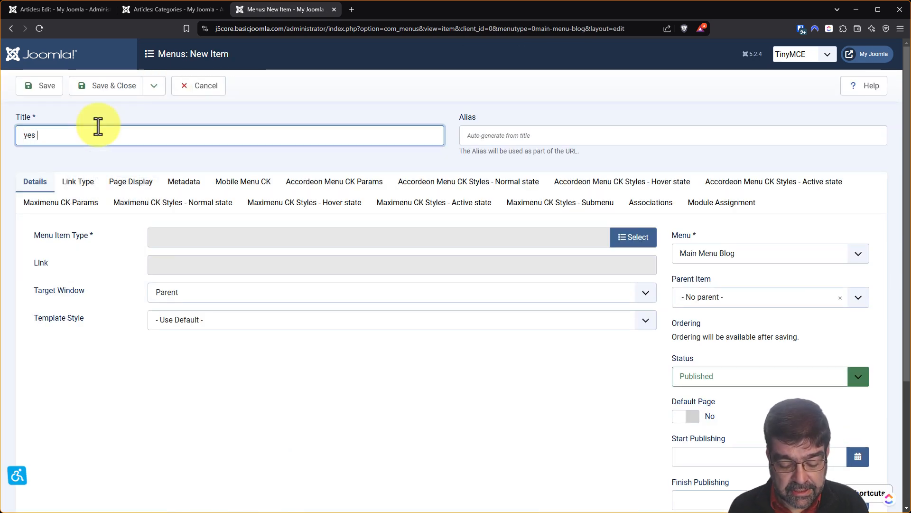
text(Menu Item)
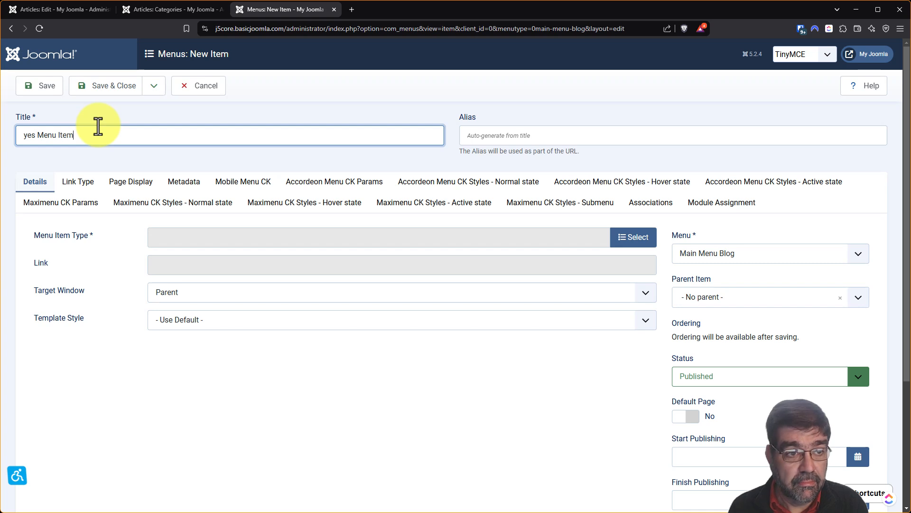
key(Home)
key(Delete)
text(Y)
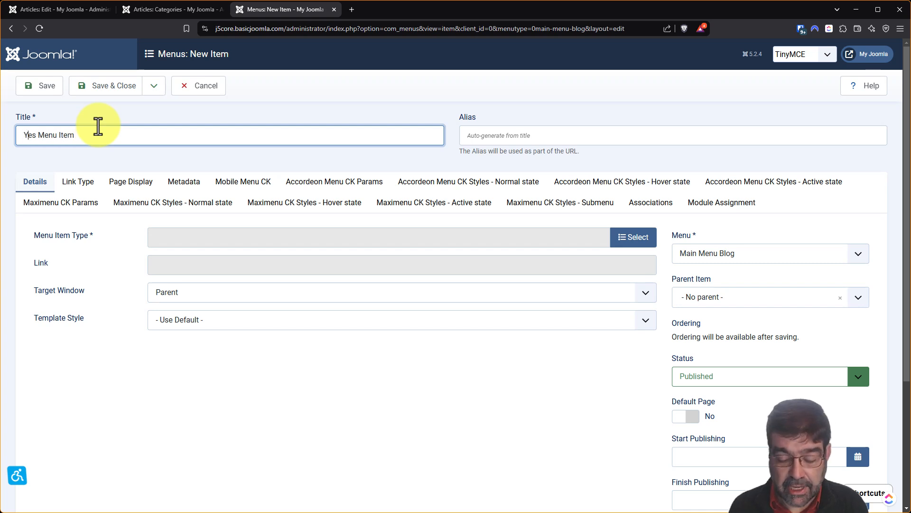
key(Tab)
Step: Make the new menu item a Category Blog for the "No Menu Item" category and save it
click(636, 239)
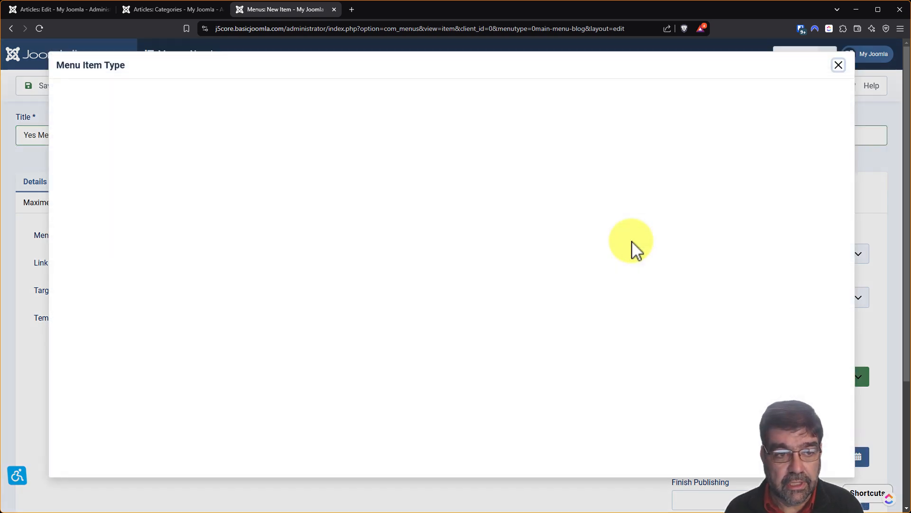
click(79, 164)
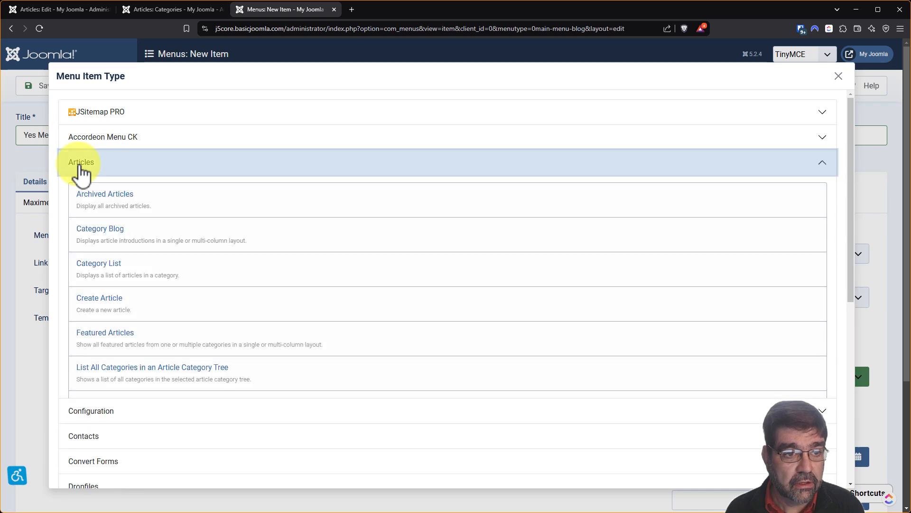
click(100, 231)
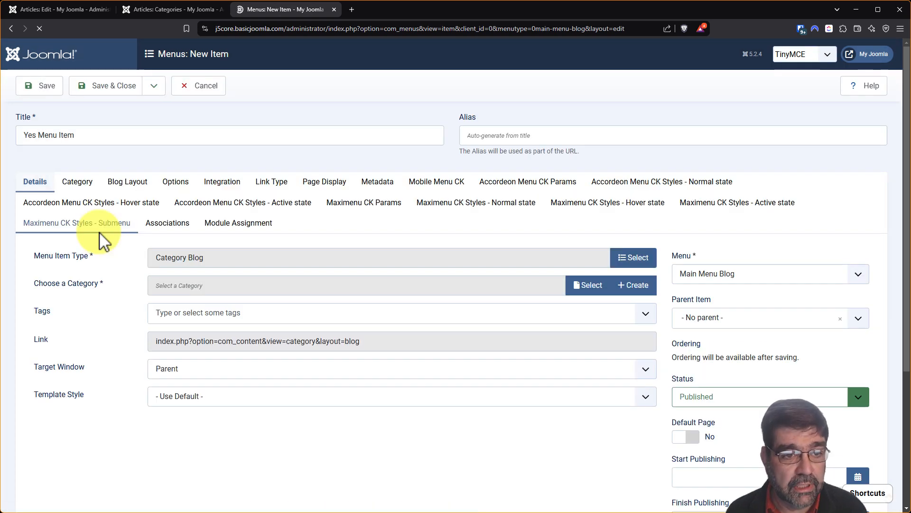
click(592, 286)
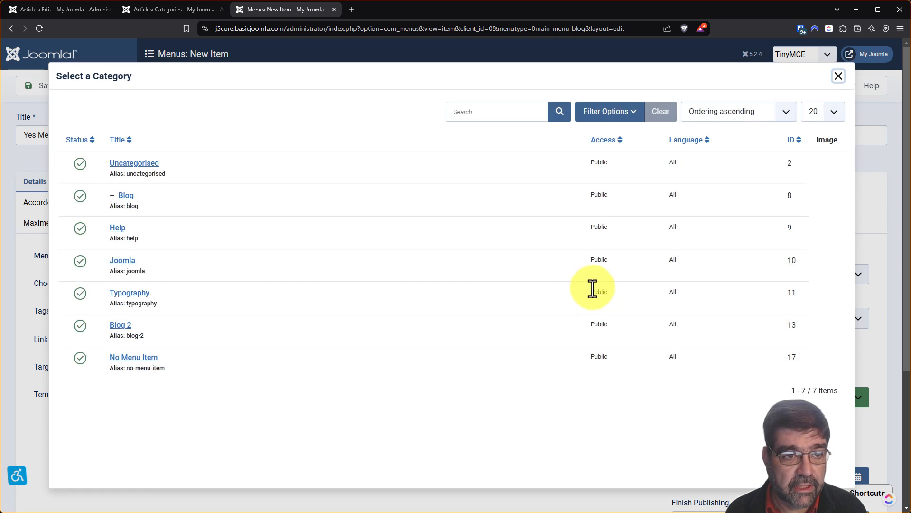
click(141, 358)
click(42, 86)
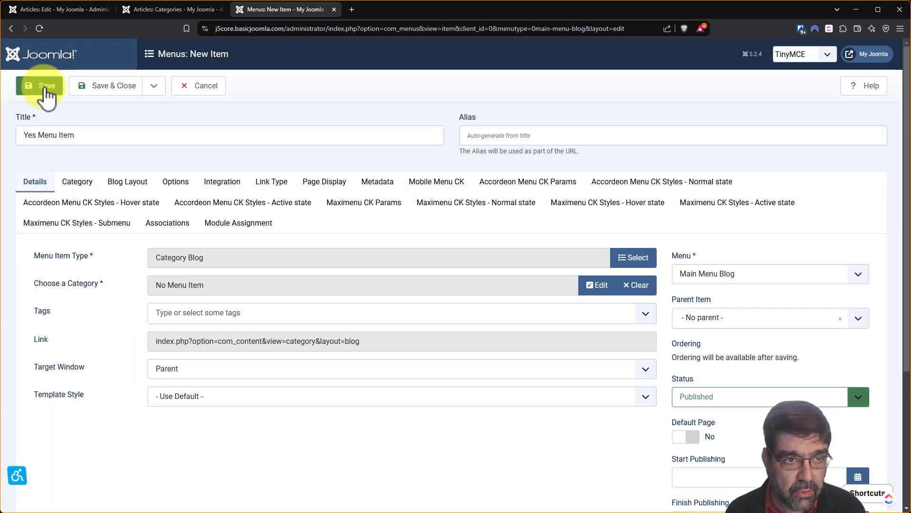
Step: Re-save the test article and view its frontend page to check the URL with the "Yes Menu Item" menu item in place
click(59, 7)
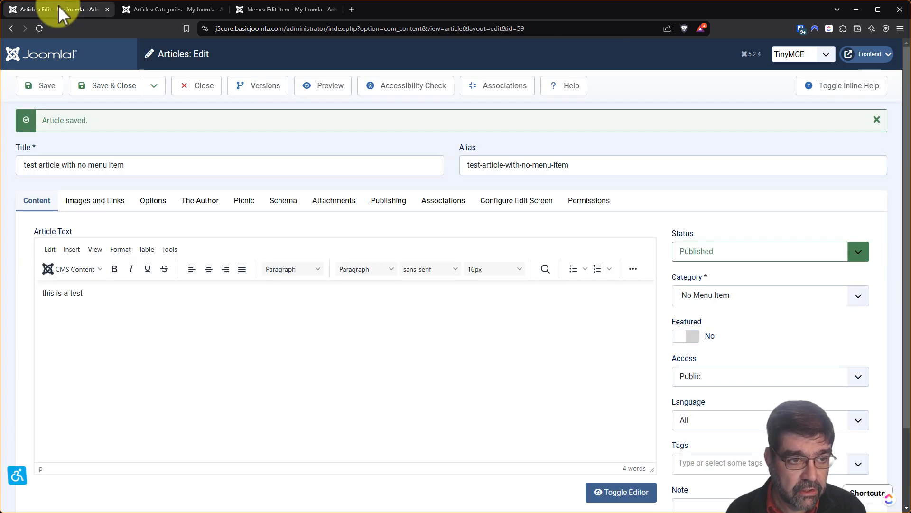
click(33, 86)
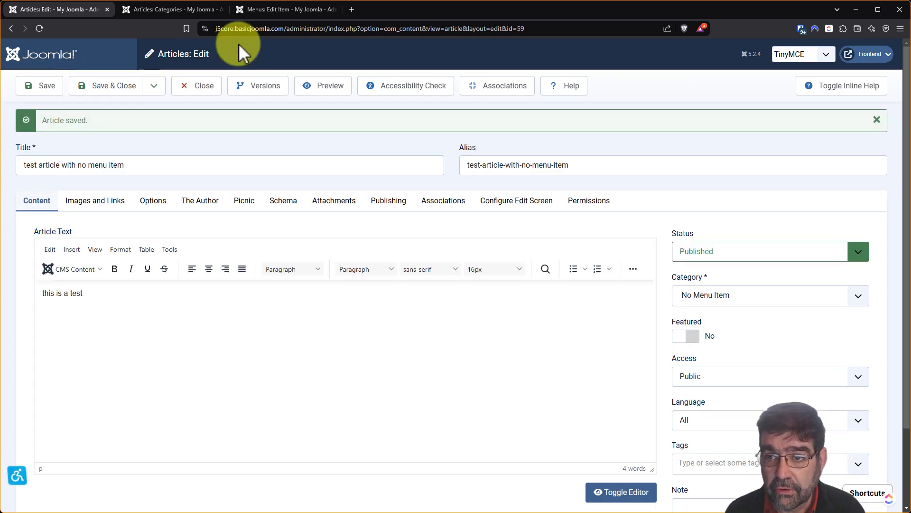
click(902, 59)
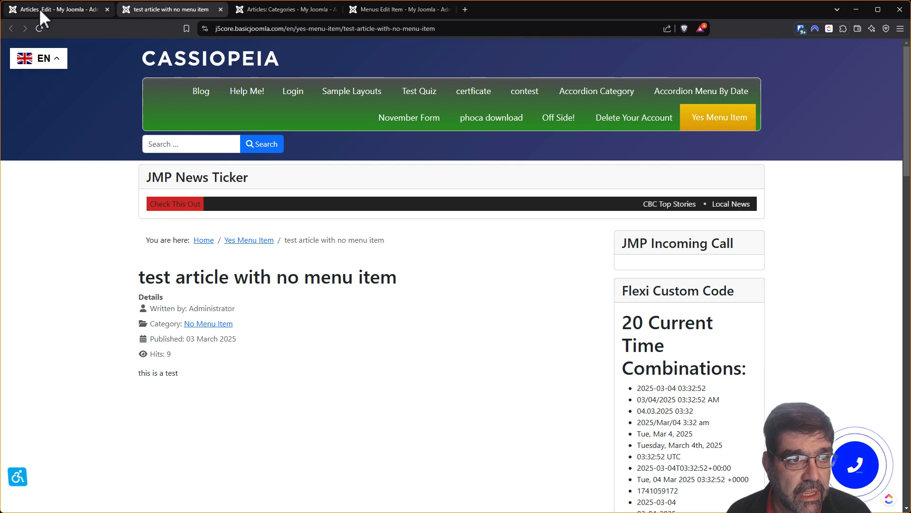
Step: Set the parent of the "No Menu Item" category to Help and save the category
click(317, 12)
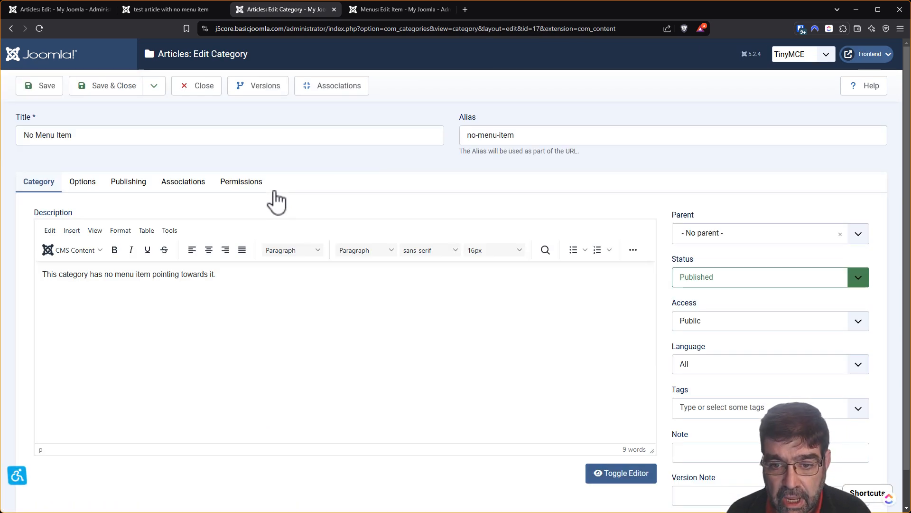
click(789, 234)
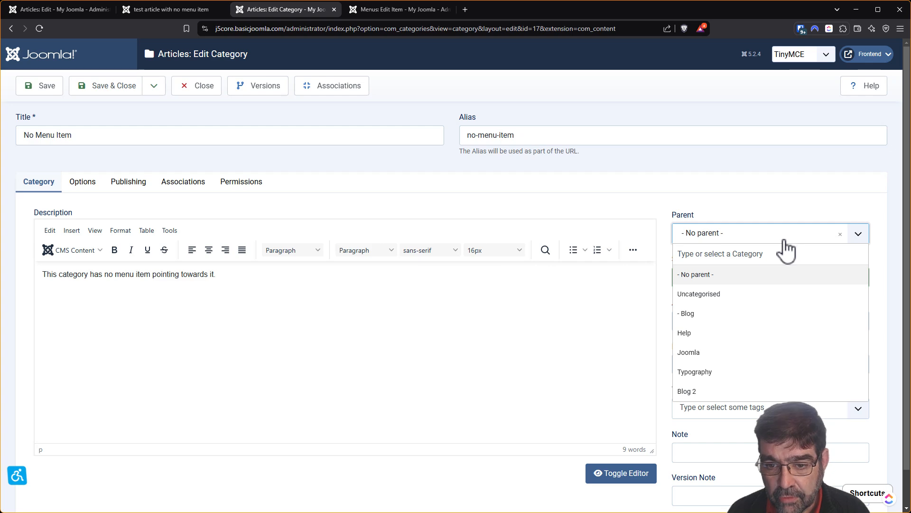
click(689, 334)
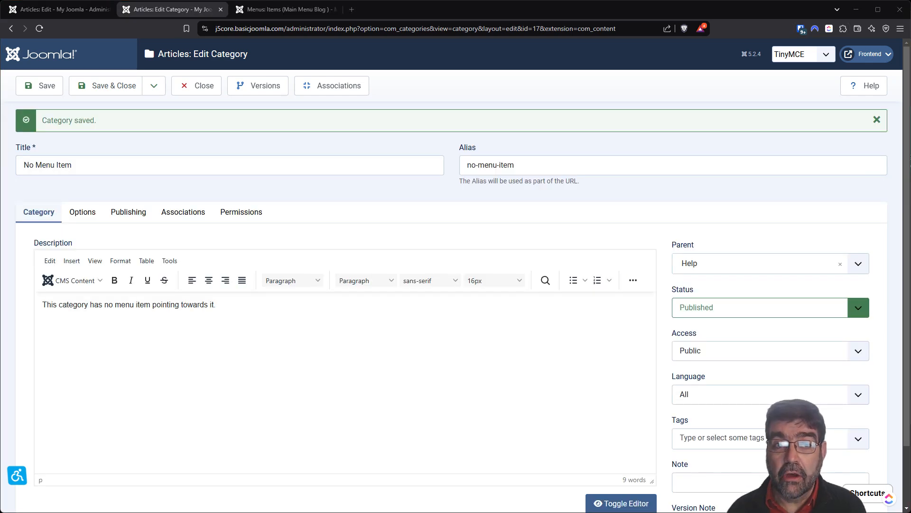
Step: Move "Yes Menu Item" from the Main Menu Blog menu to the trash
click(281, 10)
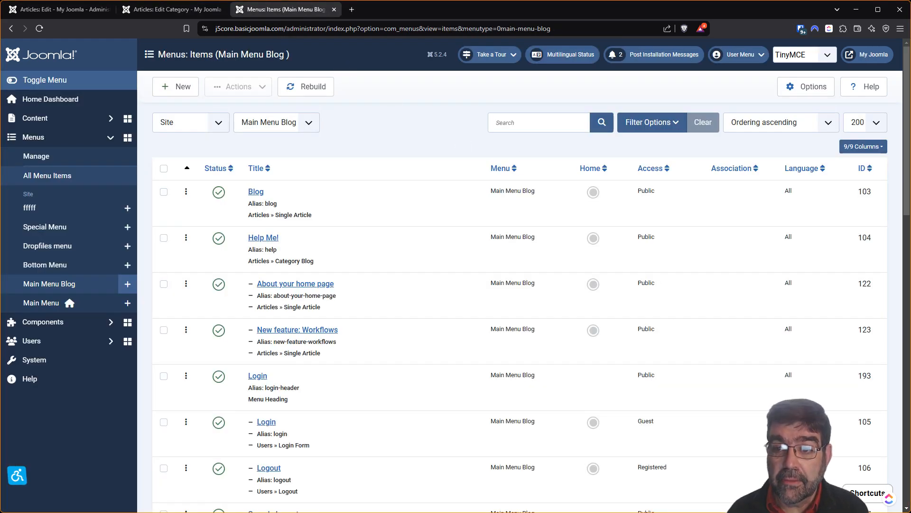
scroll(654, 332, down, 15)
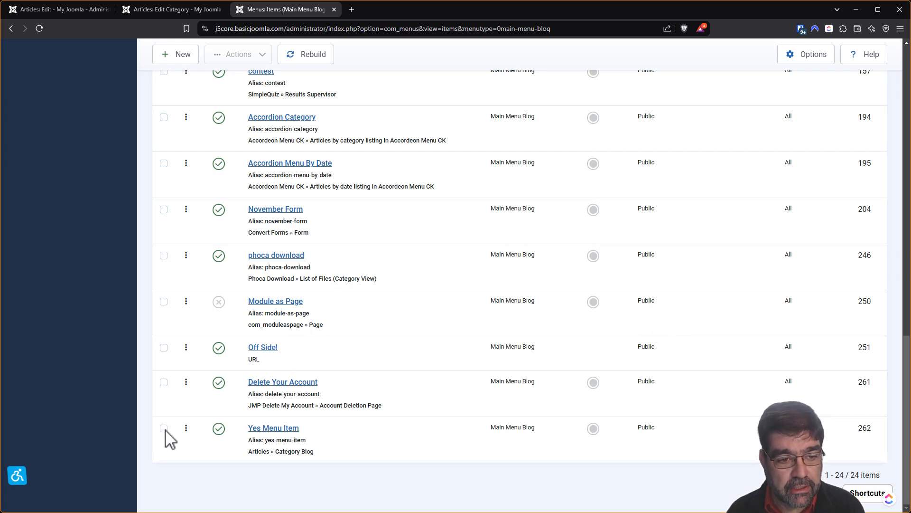
scroll(904, 370, up, 15)
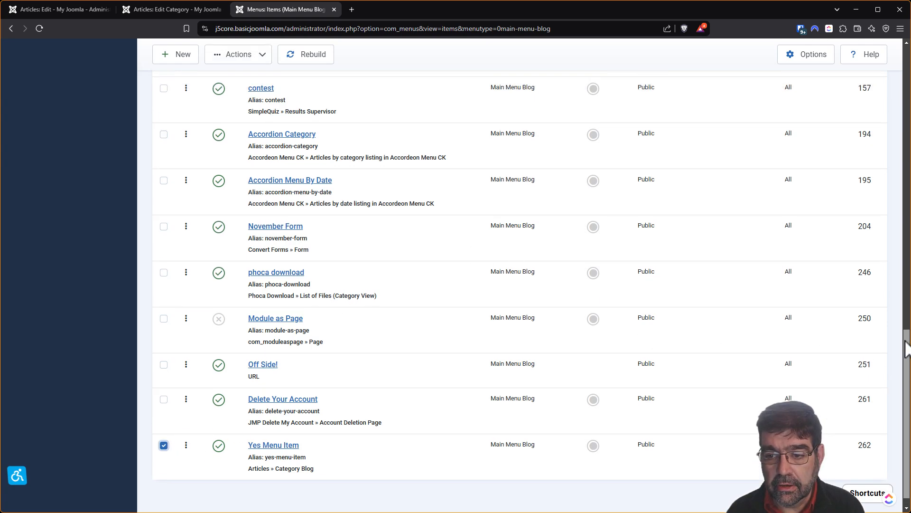
click(261, 94)
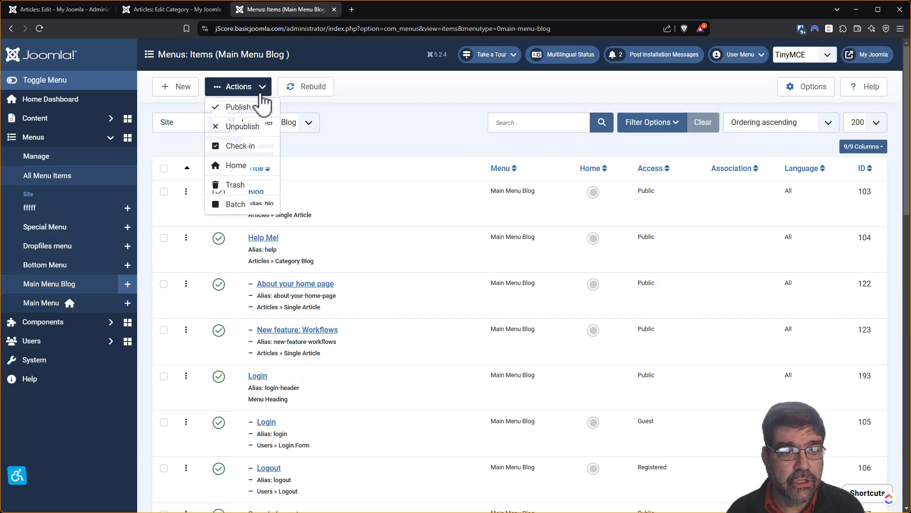
click(253, 189)
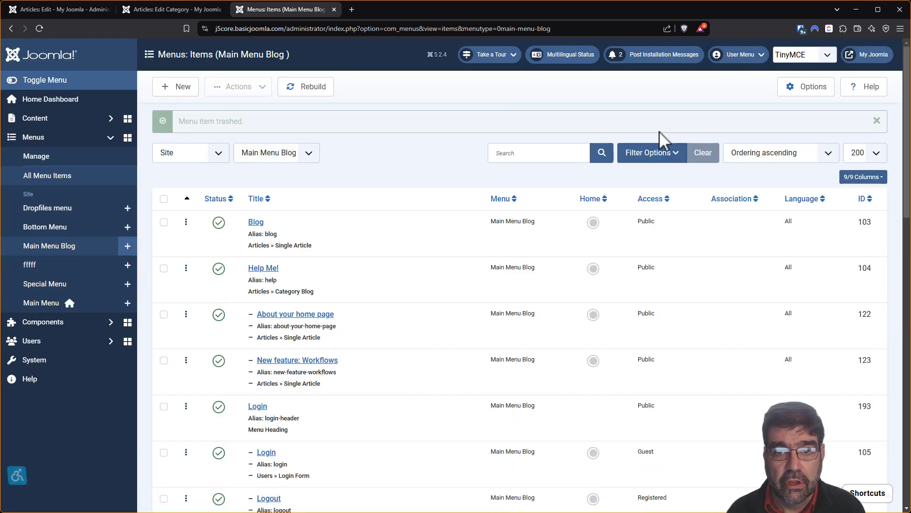
Step: Filter the Main Menu Blog items by Trashed status and permanently delete all of them
click(674, 155)
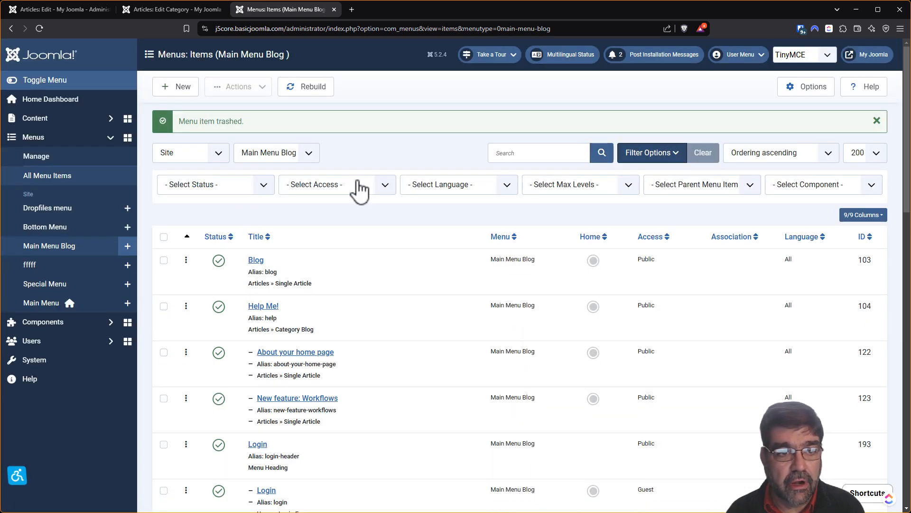
click(230, 190)
click(240, 215)
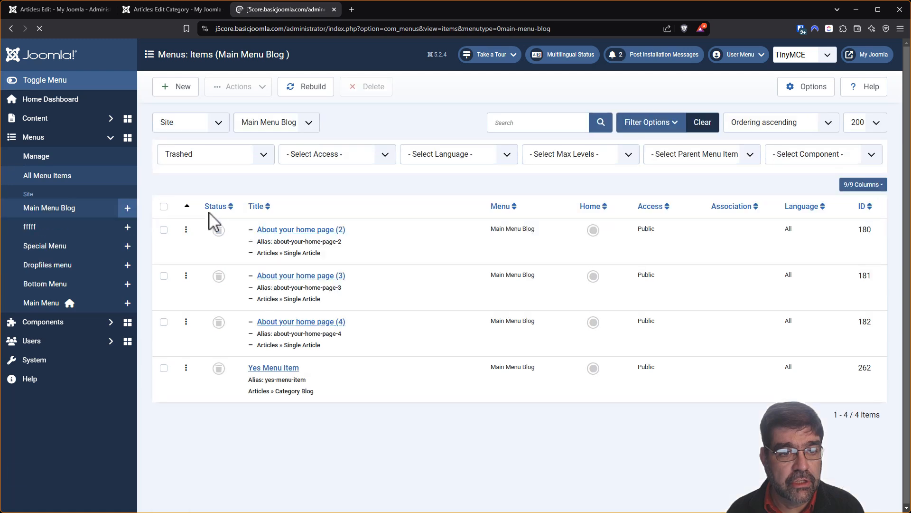
click(164, 207)
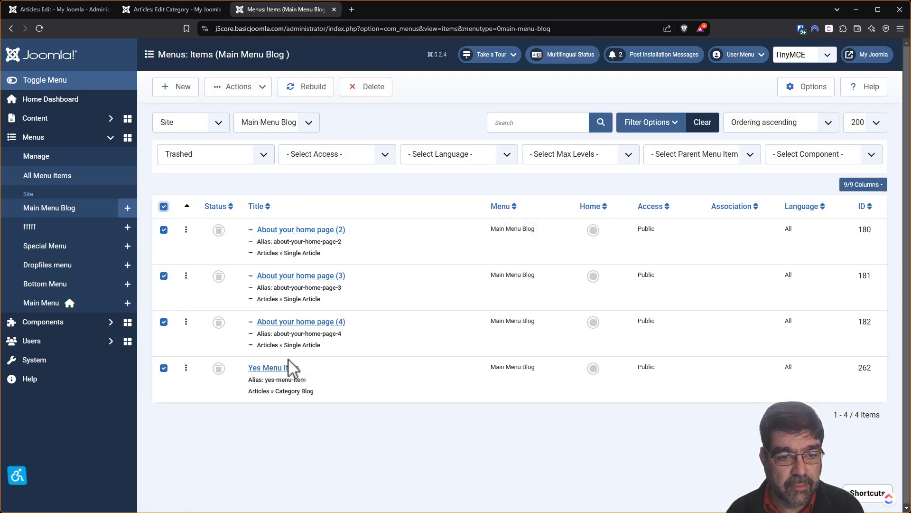
click(366, 87)
click(531, 310)
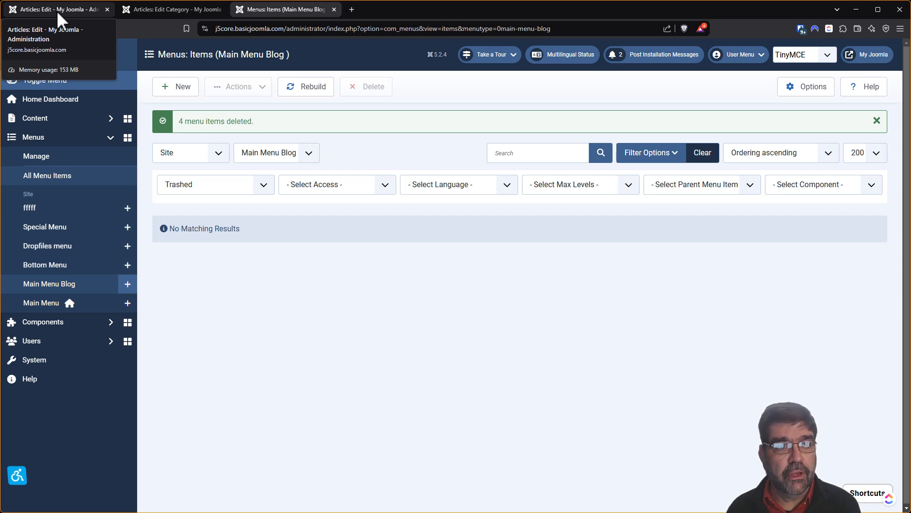
Step: Re-save the test article and view its frontend page to check the URL under the Help parent category
click(56, 10)
click(38, 88)
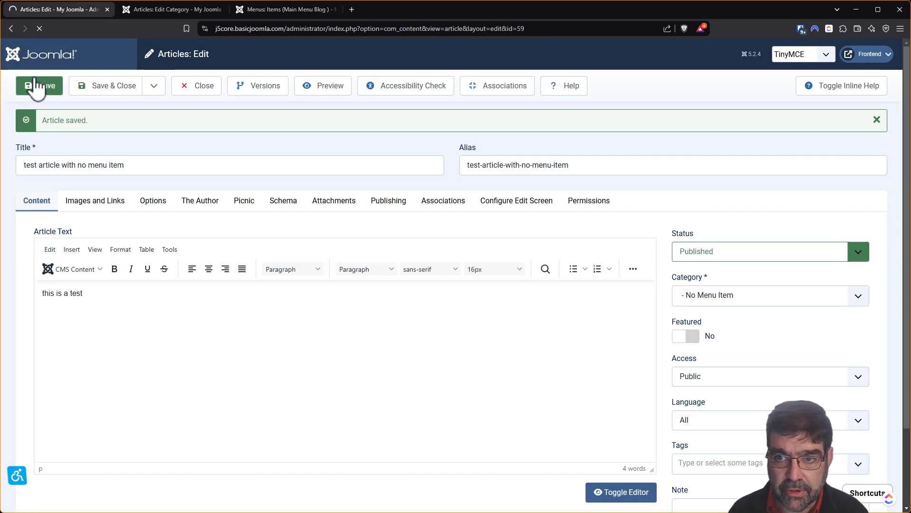
click(871, 53)
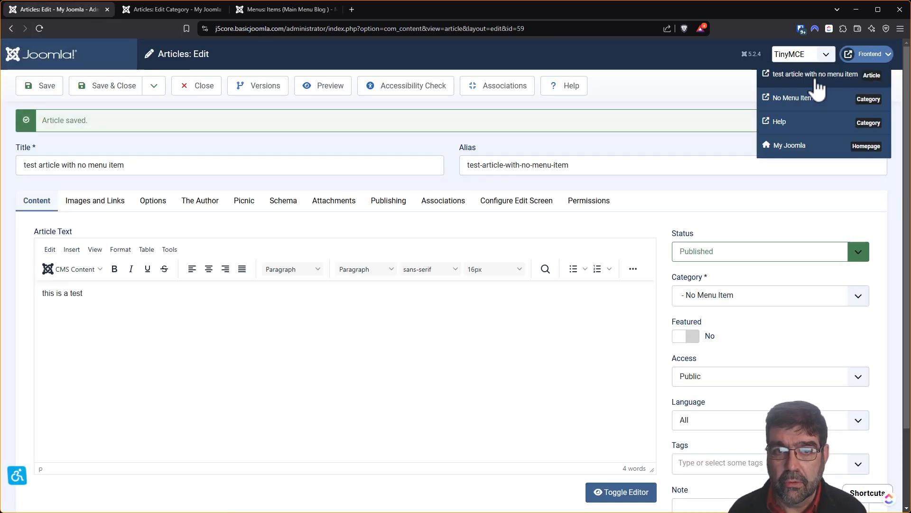
click(817, 77)
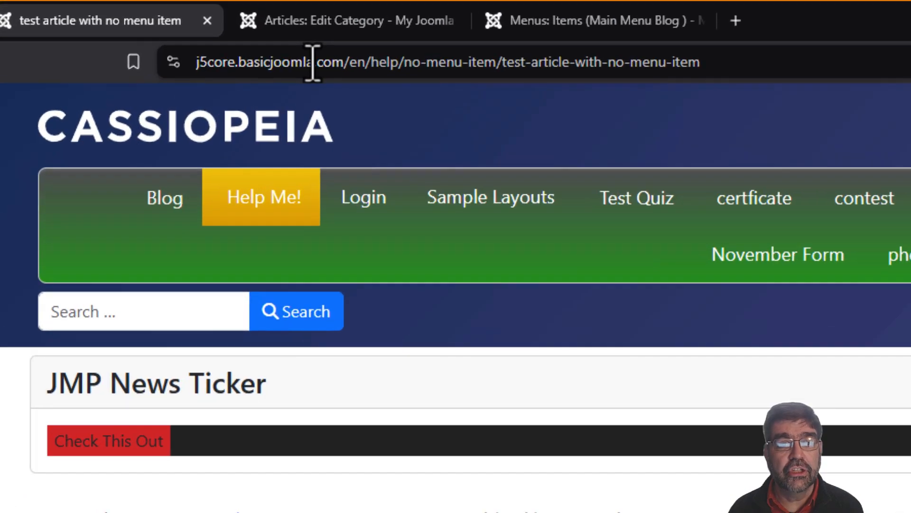